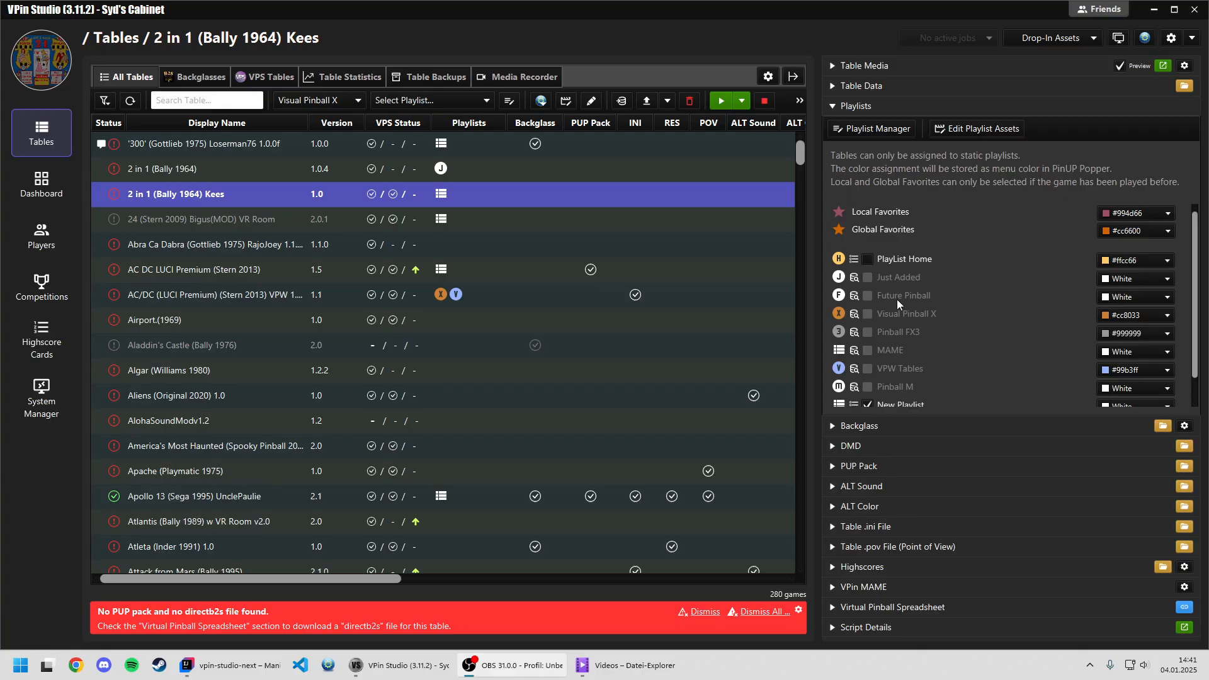
Assign the four tables from "2 in 1 (Bally 1964) Kees" through "AC DC LUCI Premium (Stern 2013)" to PlayList Home.
{"action": "left_click", "coordinate": [652, 267], "text": "shift"}
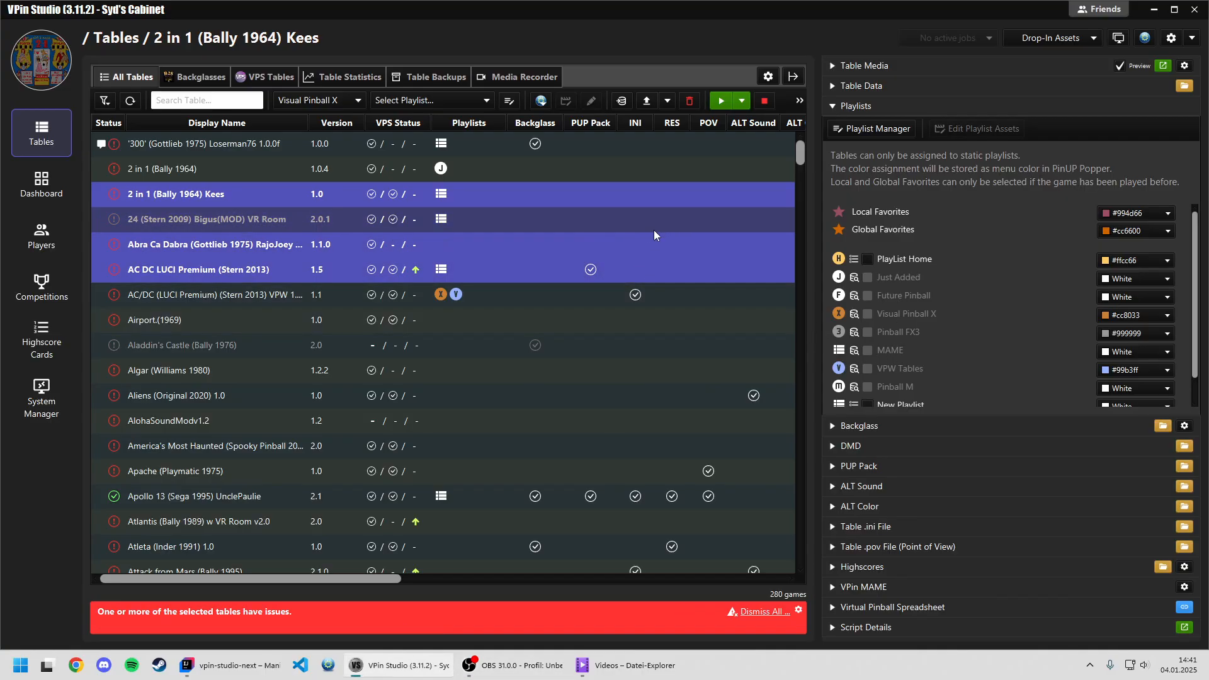
{"action": "left_click", "coordinate": [868, 260]}
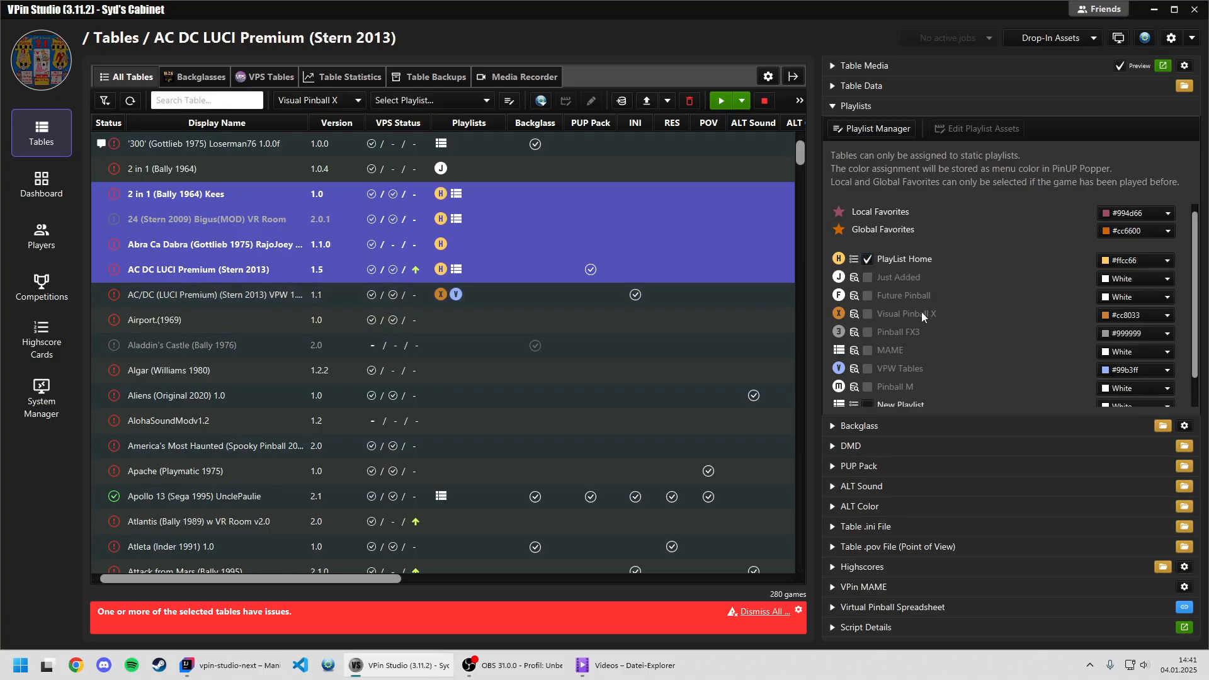
Select the Abra Ca Dabra table and view the playlists available for filtering the table list.
{"action": "left_click", "coordinate": [760, 251]}
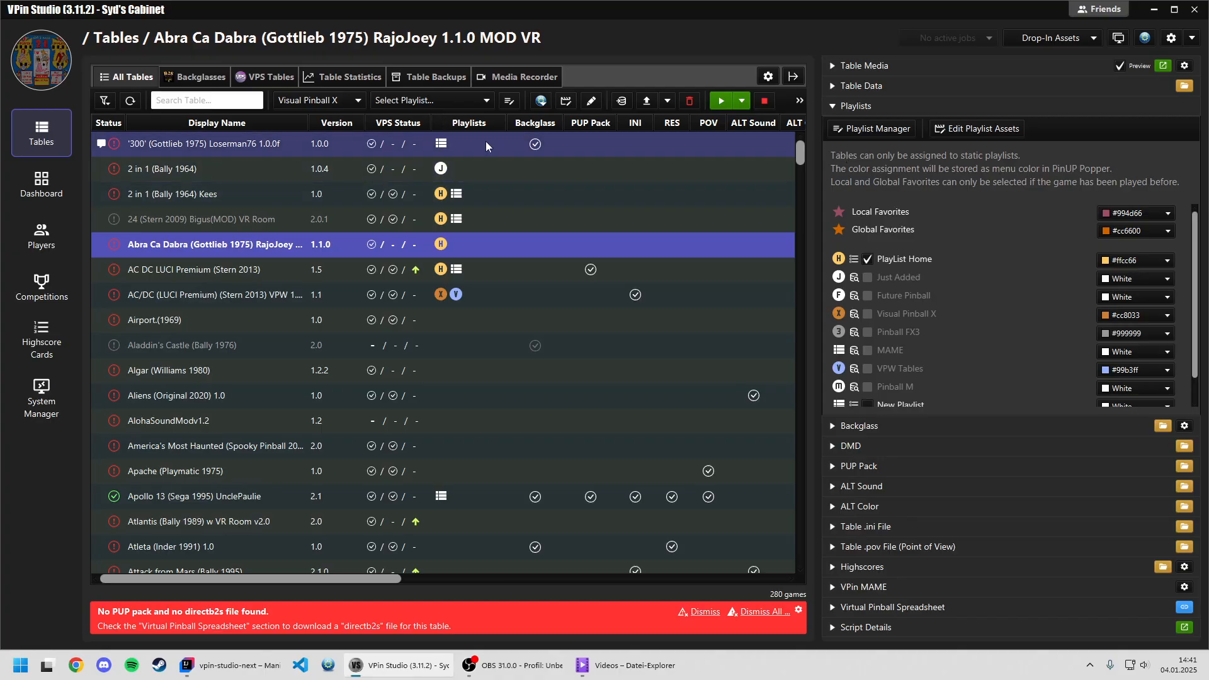
{"action": "left_click", "coordinate": [472, 99]}
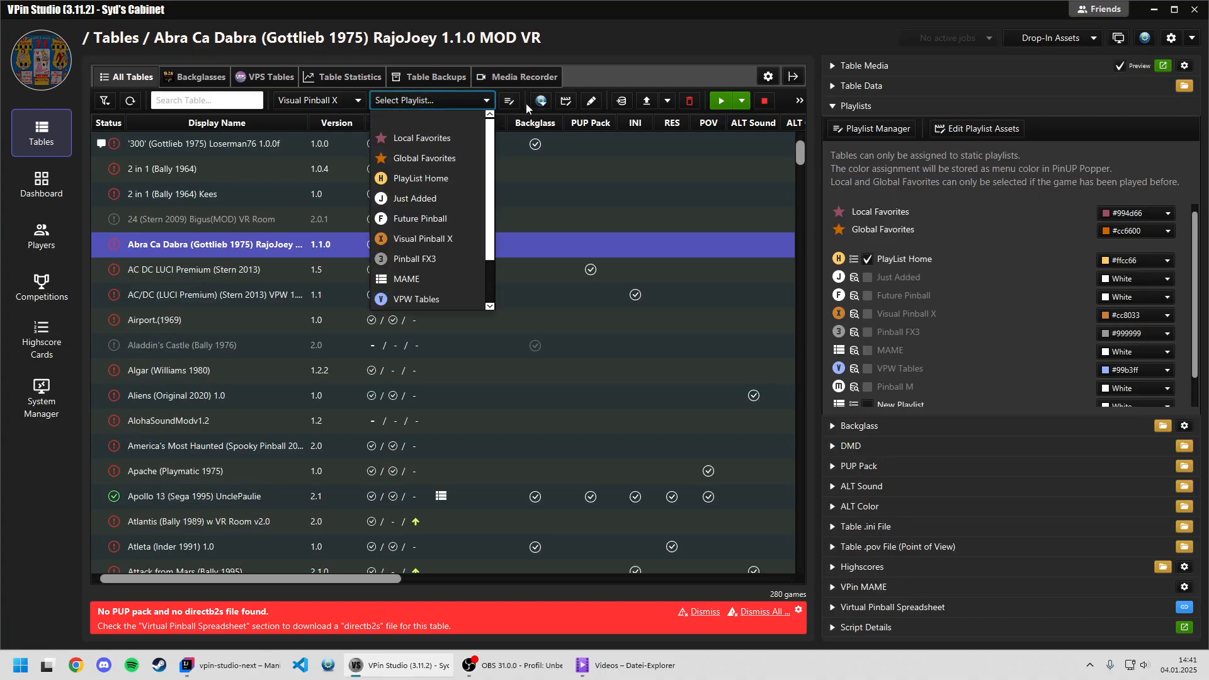
{"action": "left_click", "coordinate": [595, 75]}
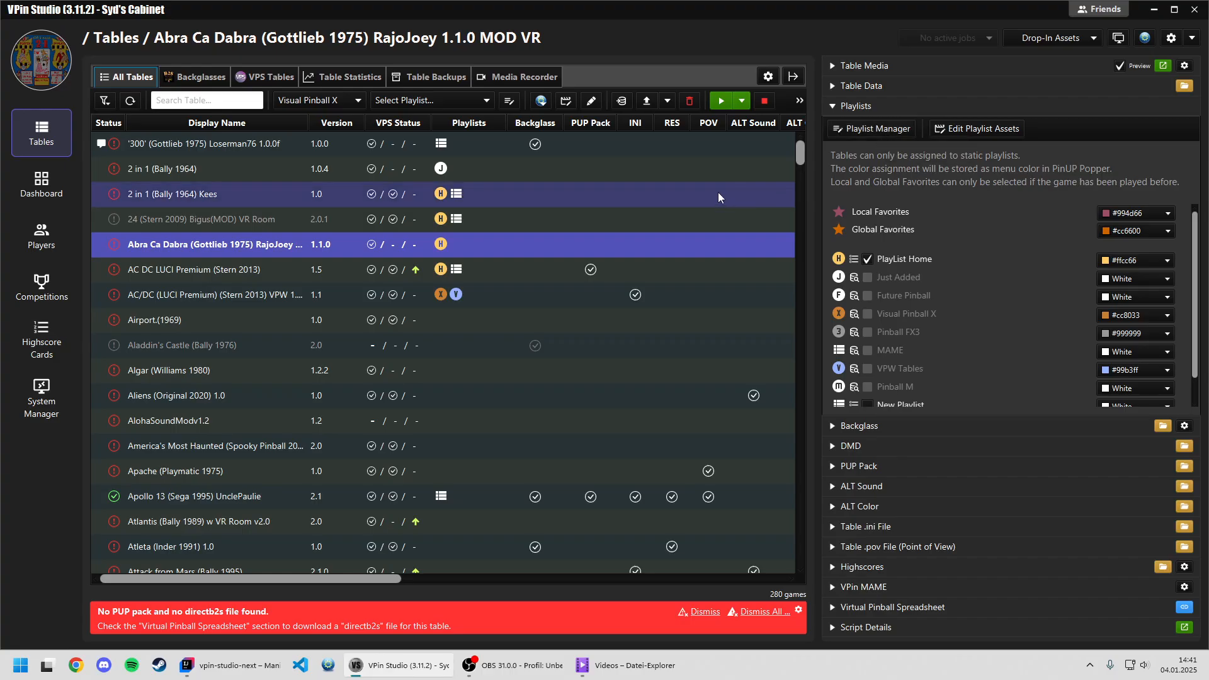
Open the Playlist Manager for Abra Ca Dabra's PlayList Home assignment and enlarge the dialog to show all game columns.
{"action": "left_click", "coordinate": [440, 245]}
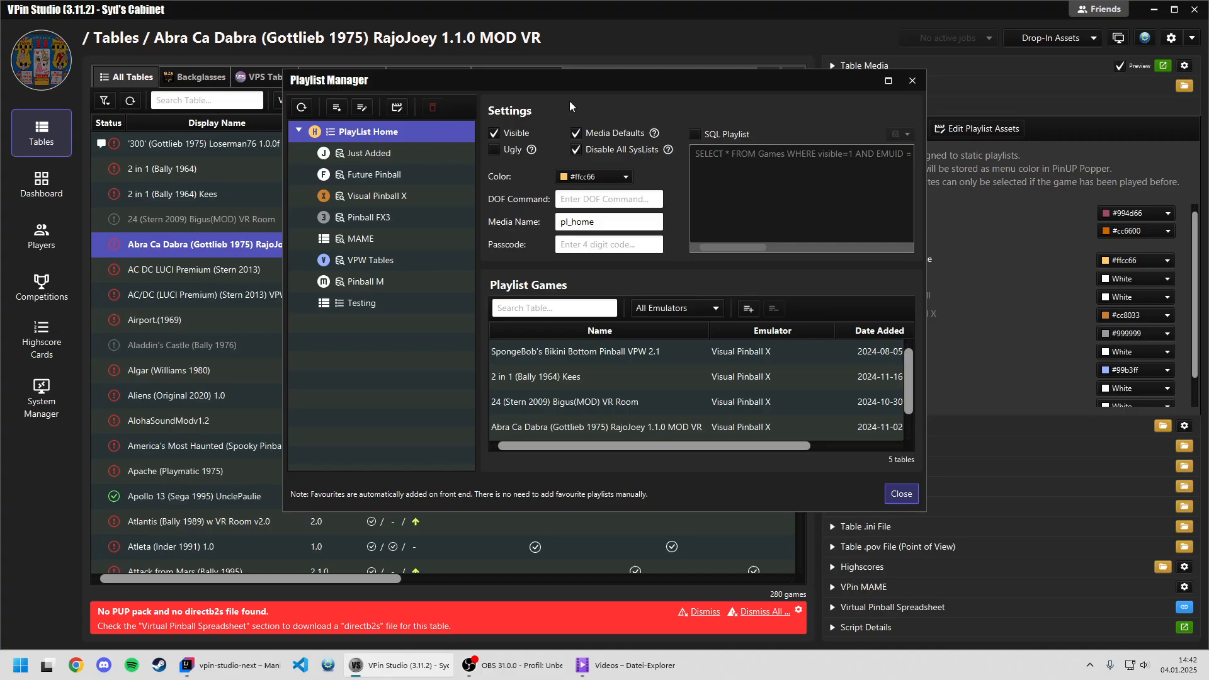
{"action": "left_click_drag", "start_coordinate": [570, 116], "coordinate": [522, 109]}
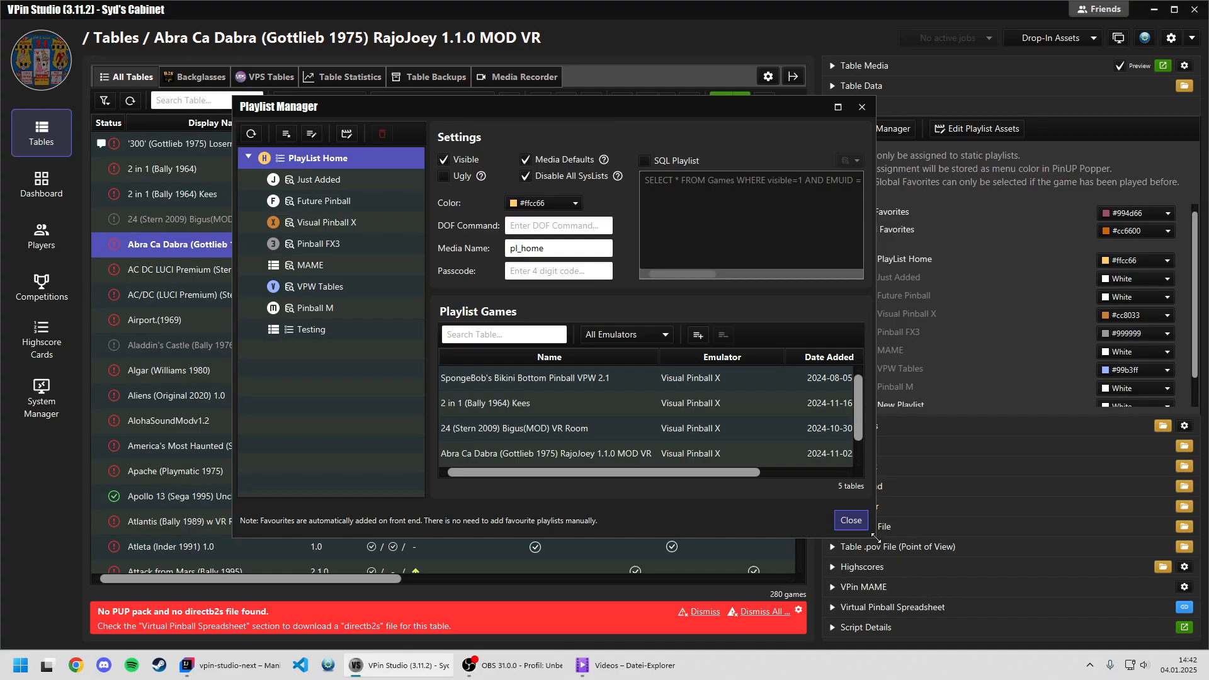
{"action": "left_click_drag", "start_coordinate": [877, 539], "coordinate": [1085, 571]}
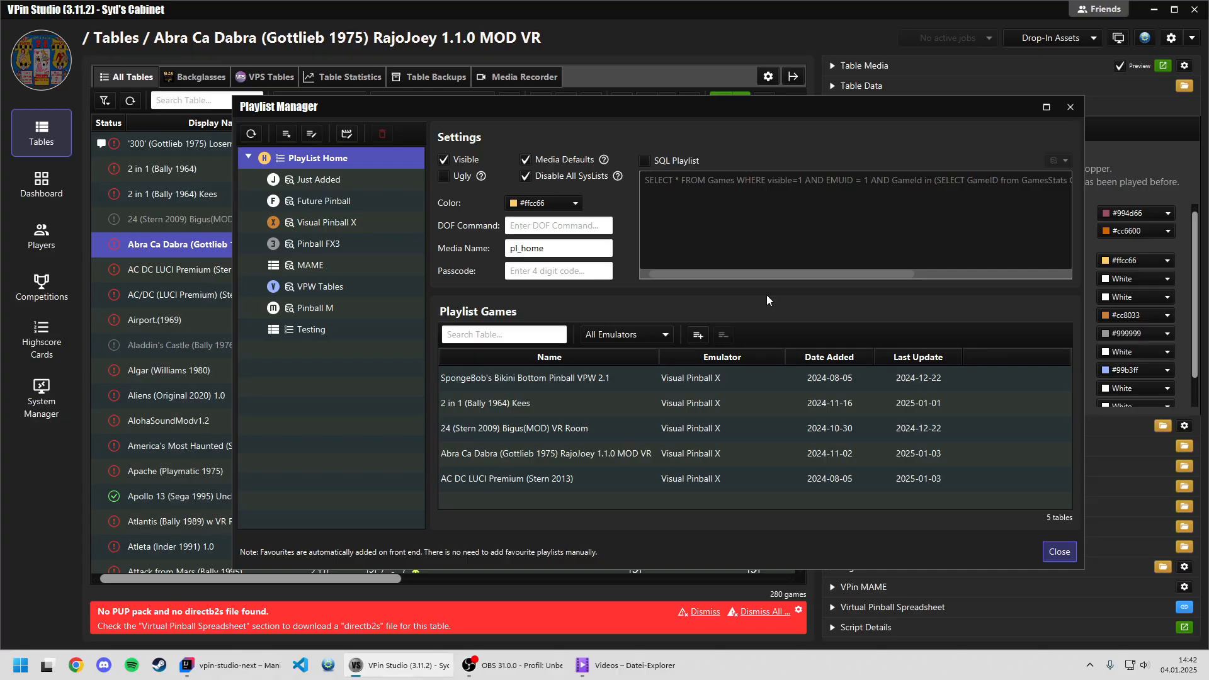
{"action": "left_click_drag", "start_coordinate": [668, 109], "coordinate": [634, 111]}
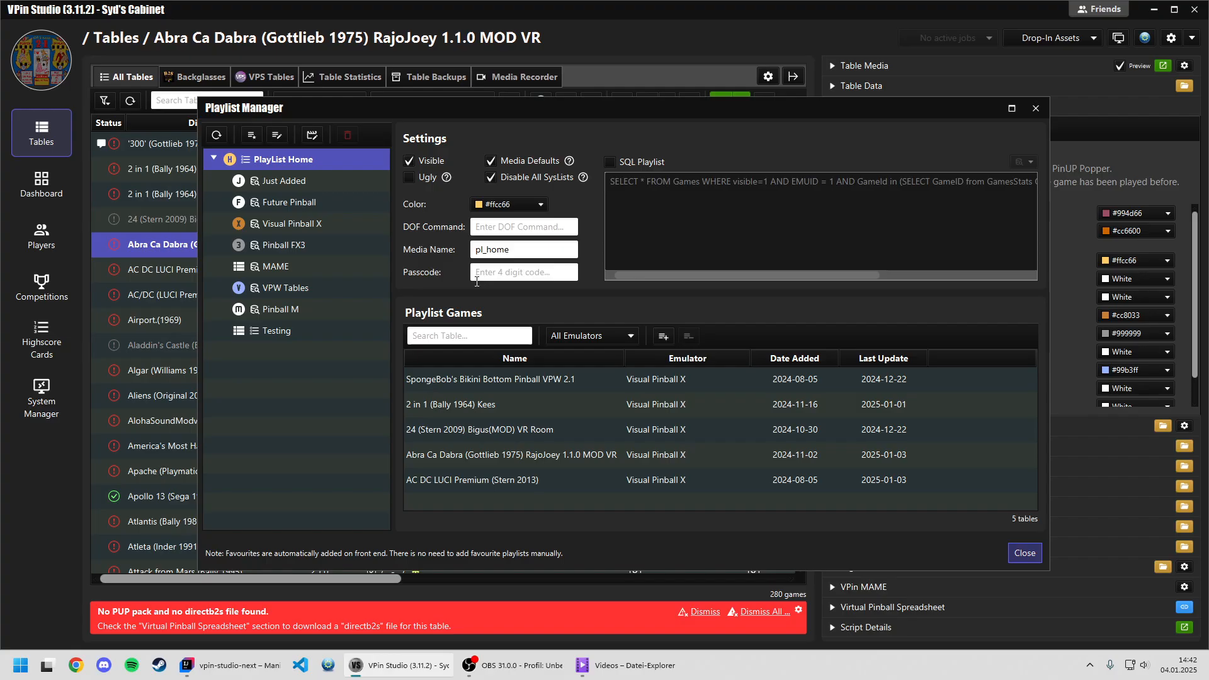
Select the Testing playlist and turn it into an SQL playlist.
{"action": "left_click", "coordinate": [273, 333]}
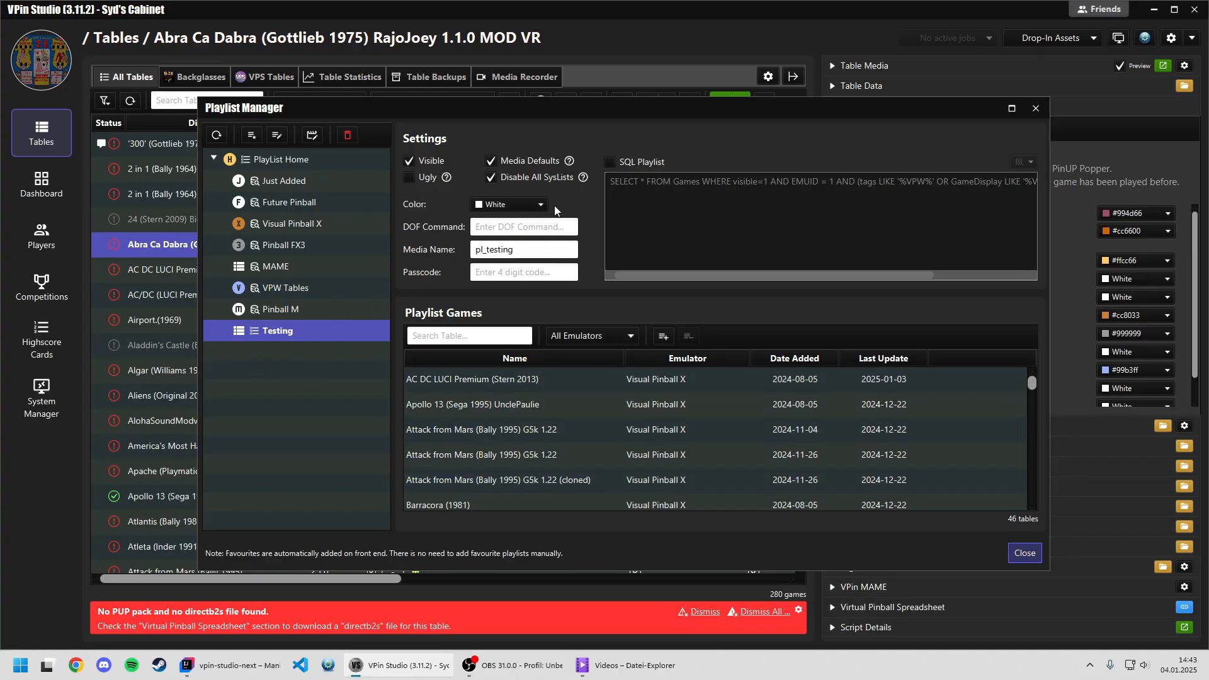
{"action": "left_click", "coordinate": [611, 163]}
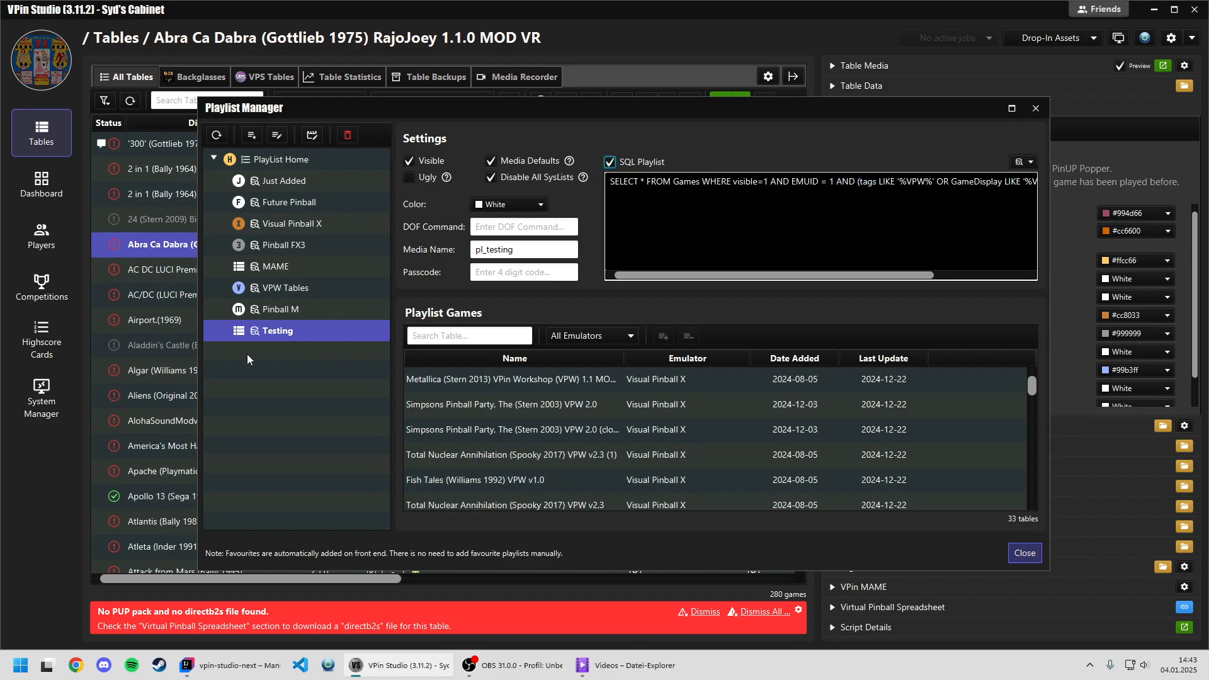
{"action": "left_click", "coordinate": [609, 164]}
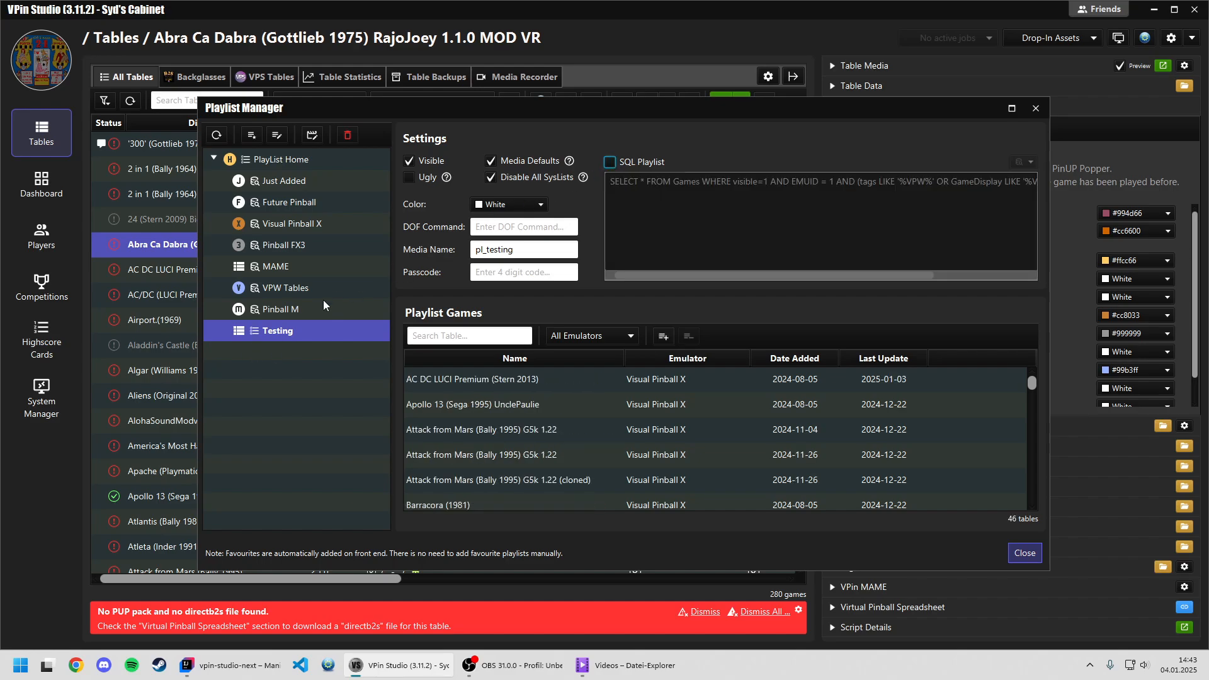
{"action": "left_click", "coordinate": [609, 163]}
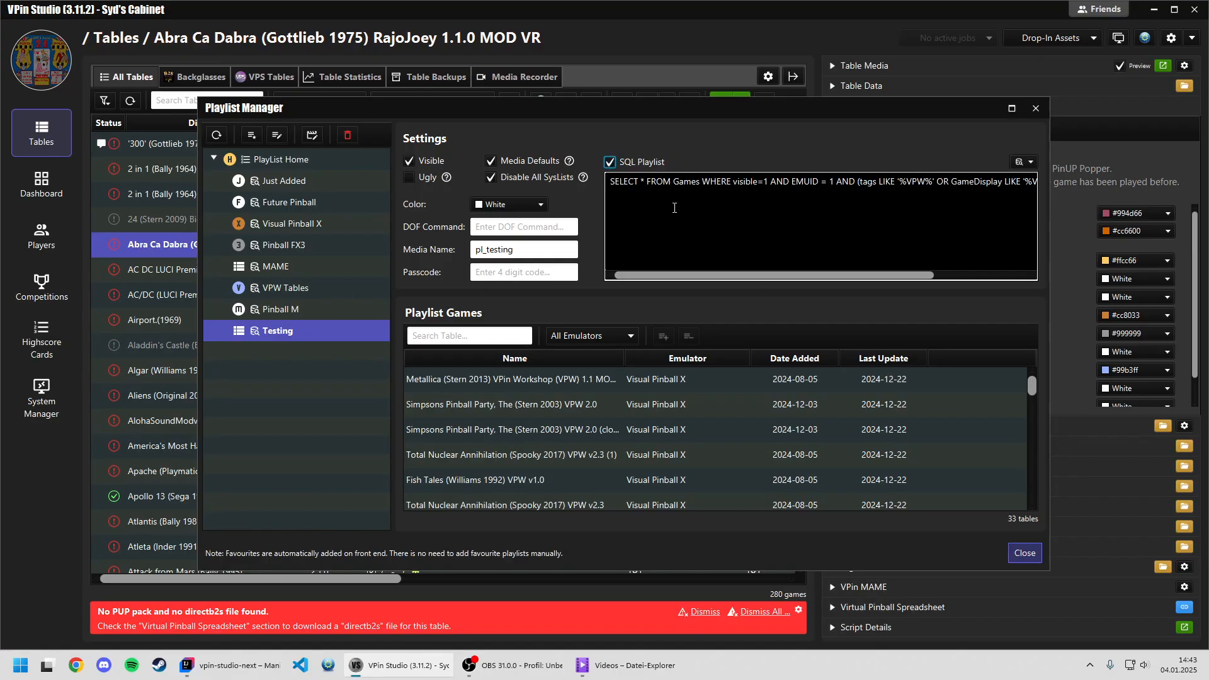
Apply the pre-defined SQL template All 'VPin Workshop' tables to the Testing playlist and review its games.
{"action": "left_click_drag", "start_coordinate": [687, 277], "coordinate": [639, 282]}
{"action": "left_click", "coordinate": [1032, 163]}
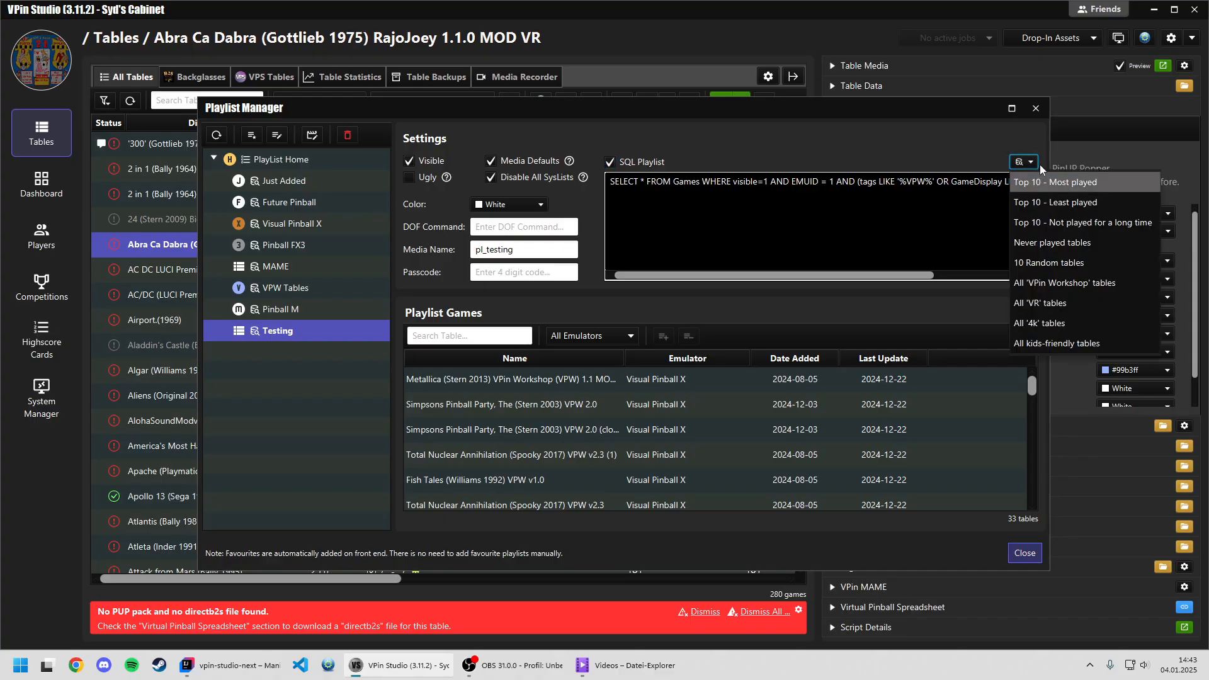
{"action": "left_click", "coordinate": [1048, 283]}
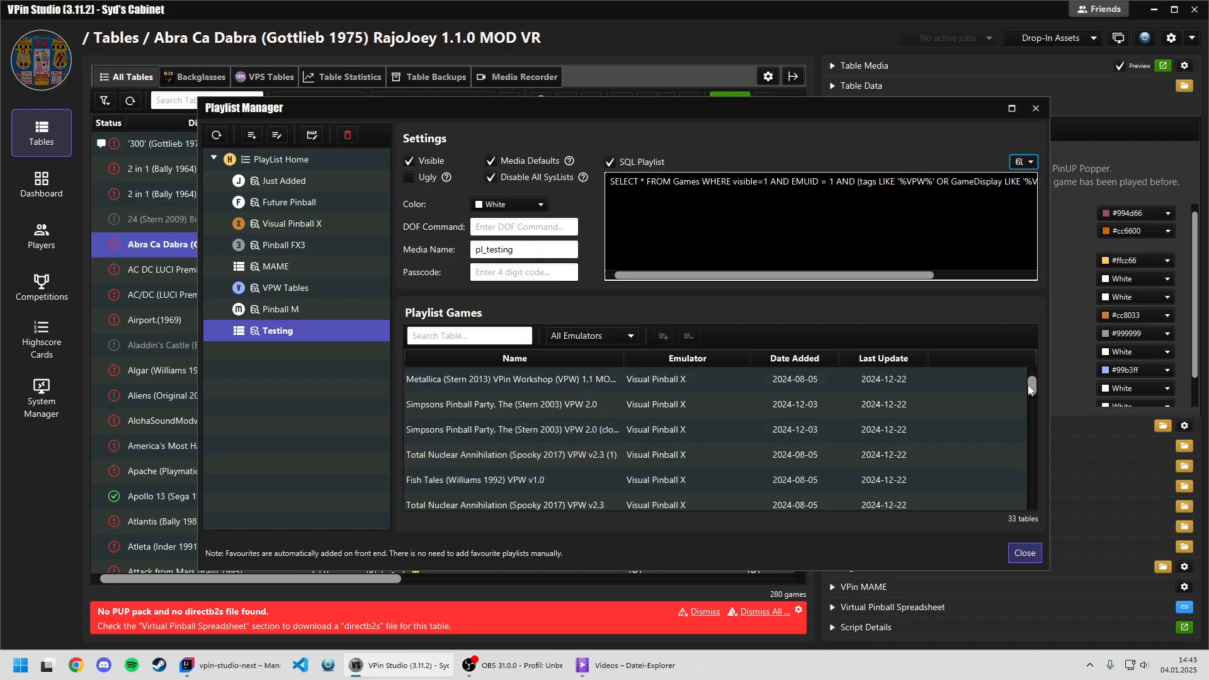
{"action": "scroll", "coordinate": [1030, 388], "scroll_direction": "down", "scroll_amount": 3}
Break the SQL query onto a second line before "OR GameDisplay", and shorten and restore the ORDER BY column GameDisplay.
{"action": "left_click_drag", "start_coordinate": [1030, 396], "coordinate": [999, 368]}
{"action": "key", "text": "End"}
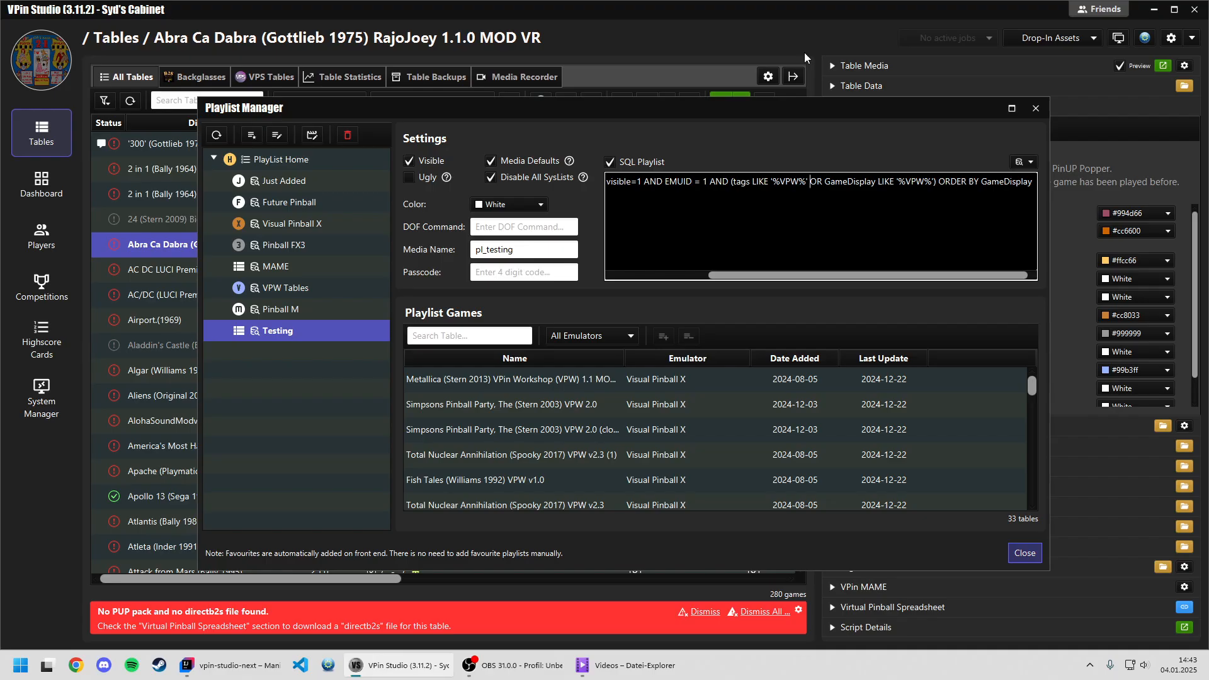
{"action": "key", "text": "Return"}
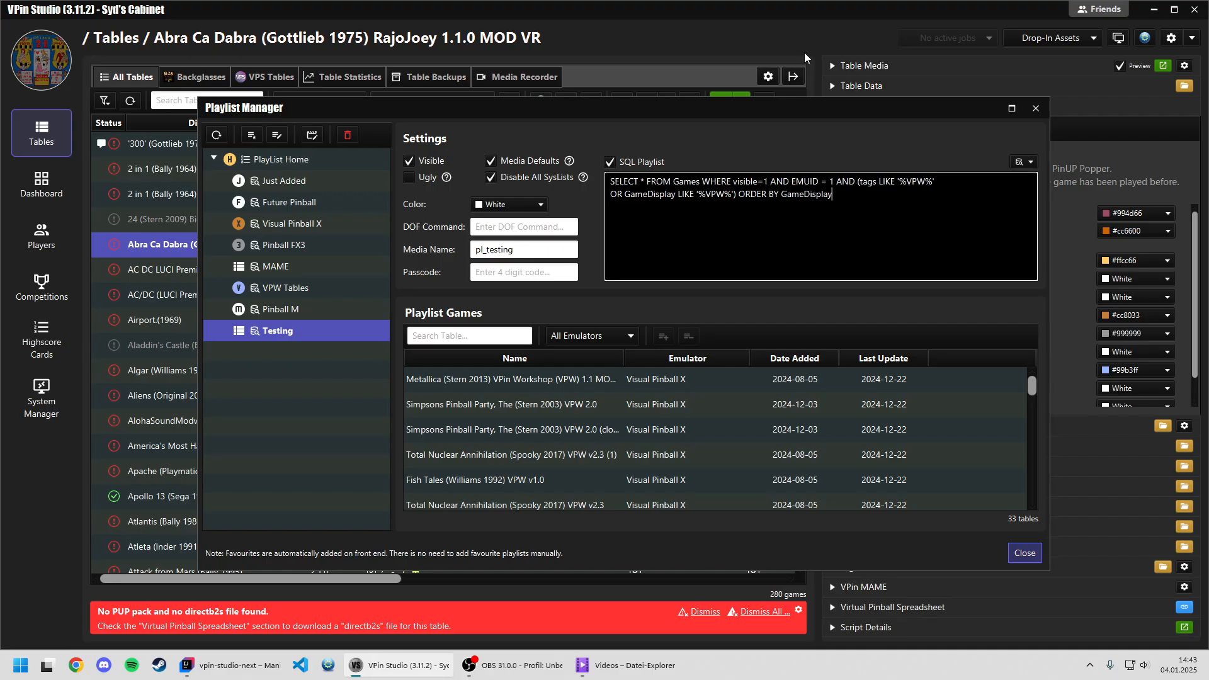
{"action": "key", "text": "BackSpace"}
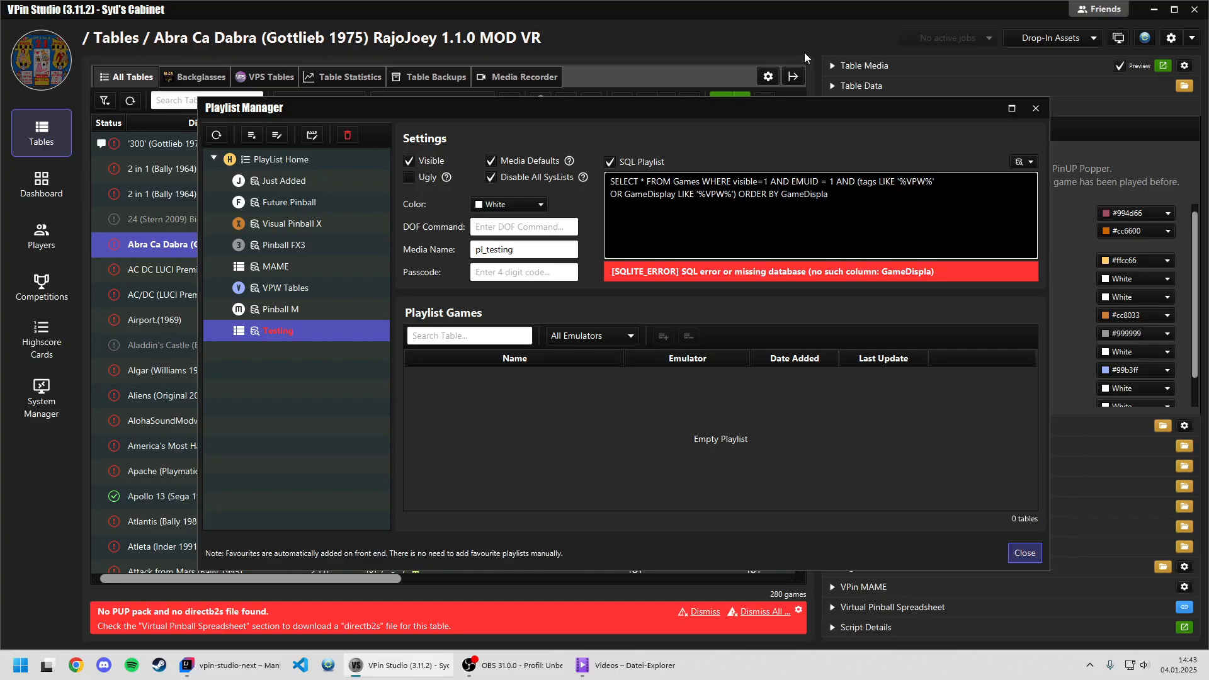
{"action": "type", "text": "y"}
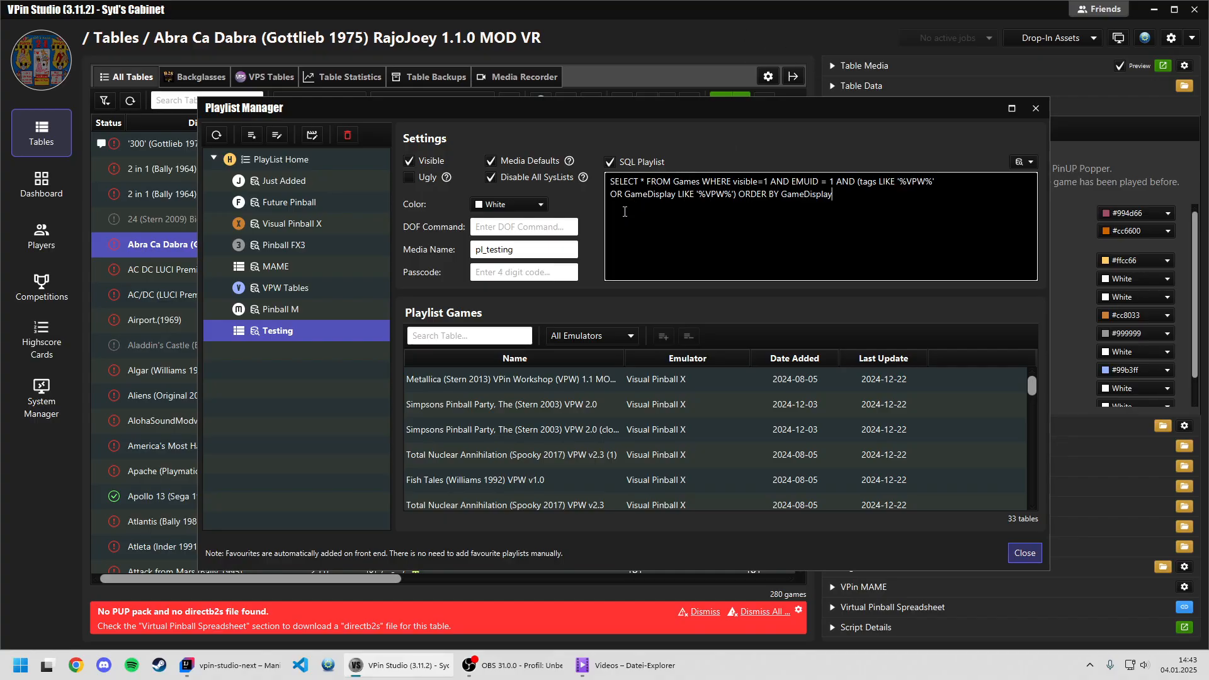
Turn off SQL Playlist for Testing and fill it from the "Tables with PUP pack" template.
{"action": "left_click", "coordinate": [611, 163]}
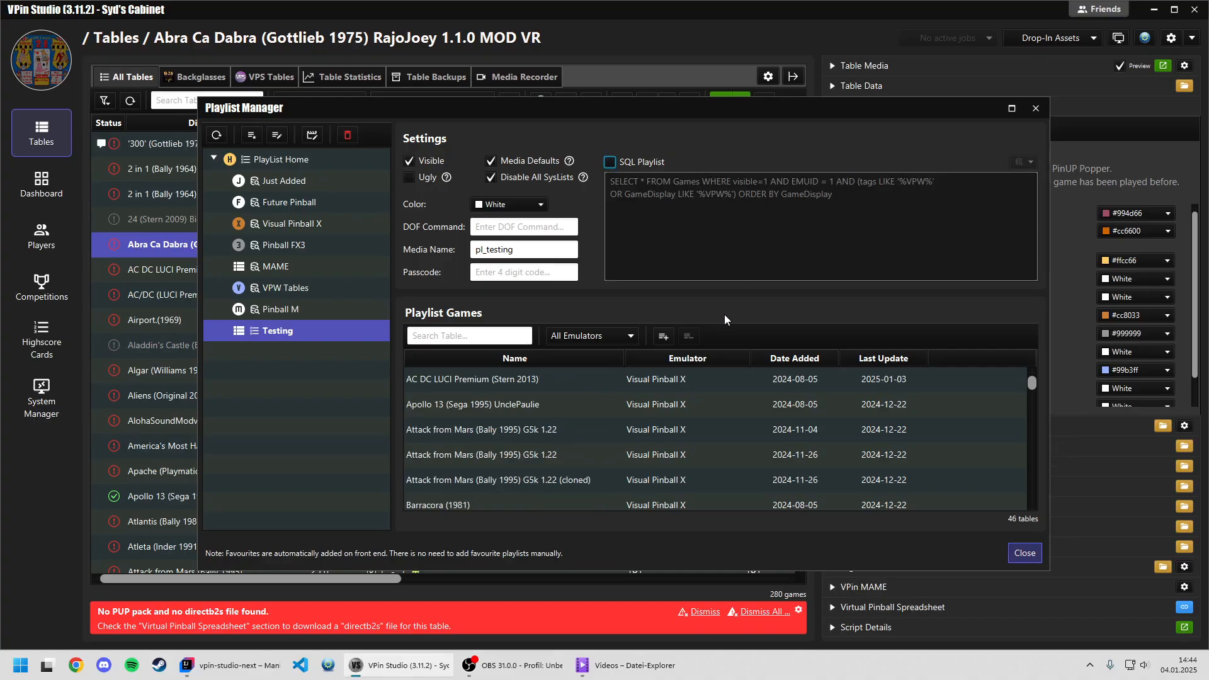
{"action": "left_click", "coordinate": [654, 377]}
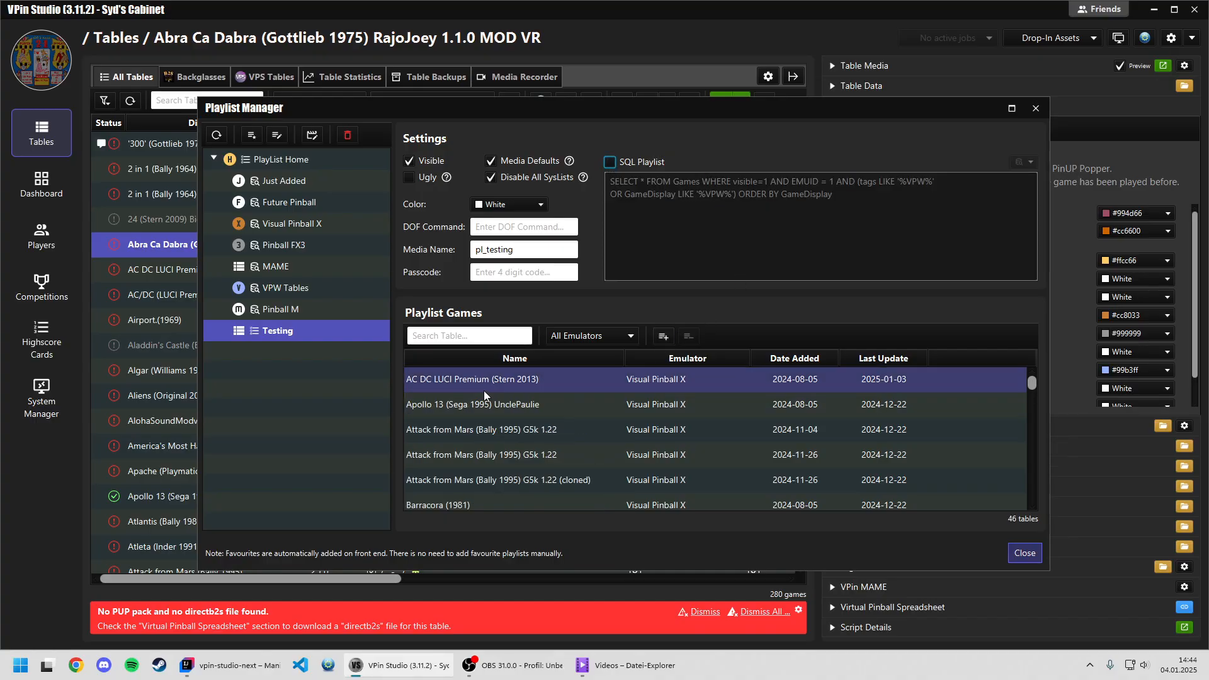
{"action": "left_click", "coordinate": [661, 340]}
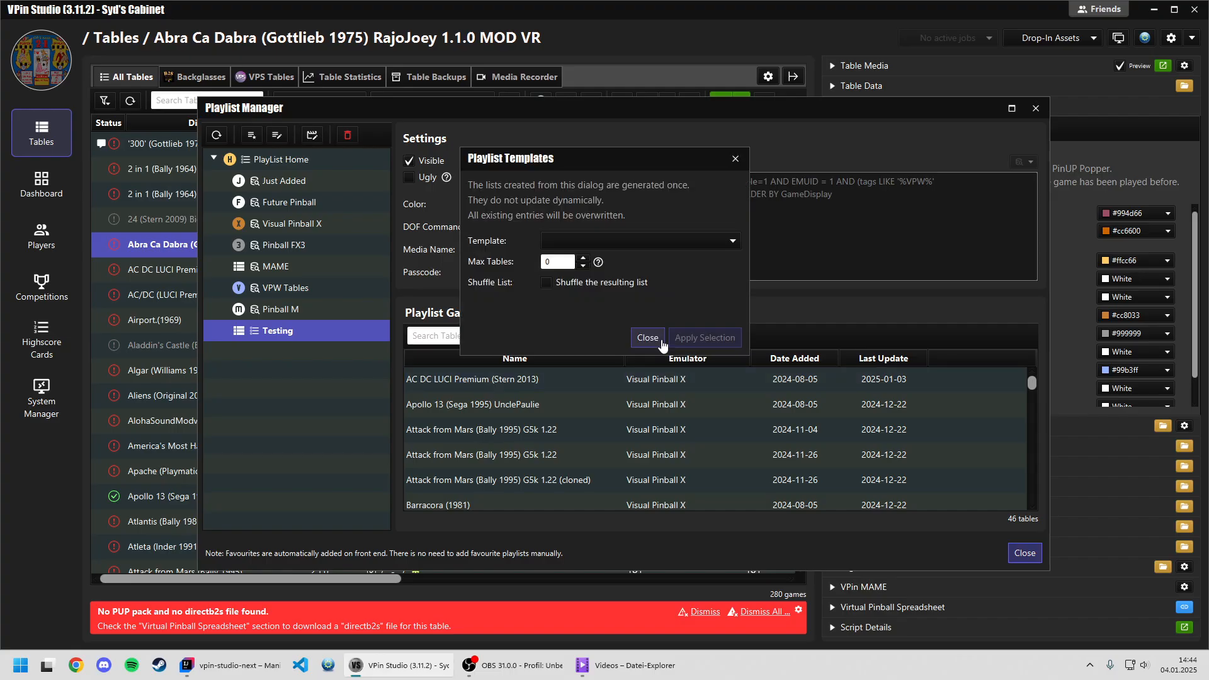
{"action": "left_click", "coordinate": [622, 243]}
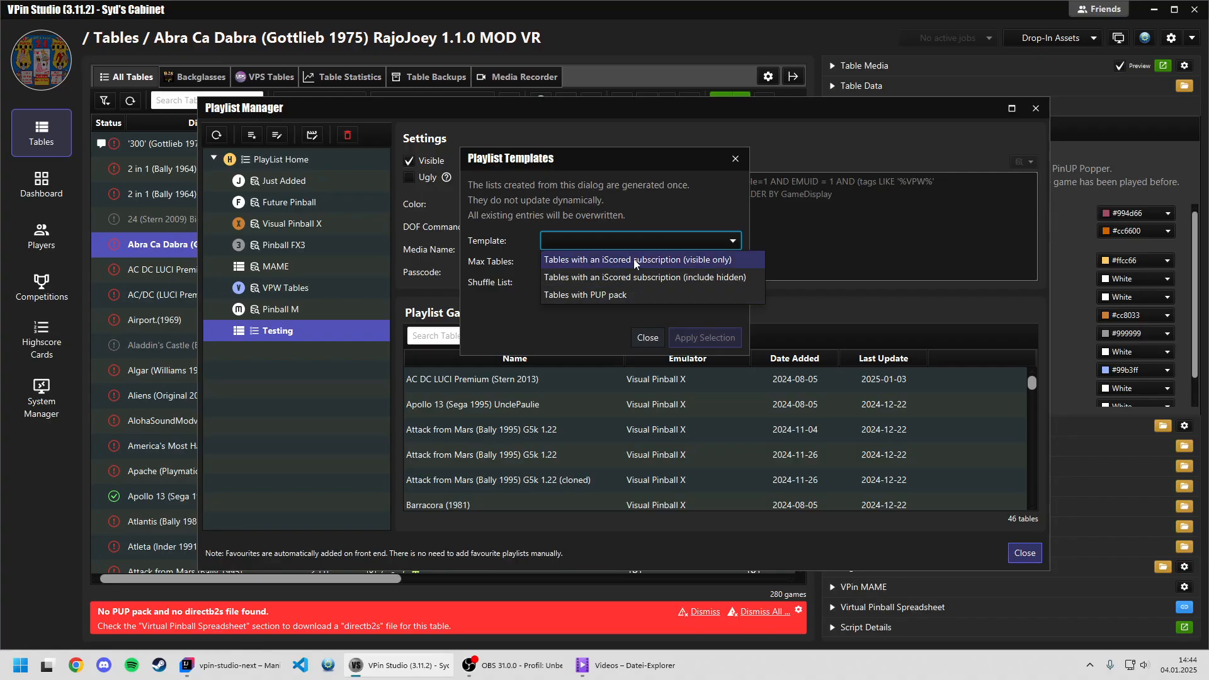
{"action": "left_click", "coordinate": [630, 295]}
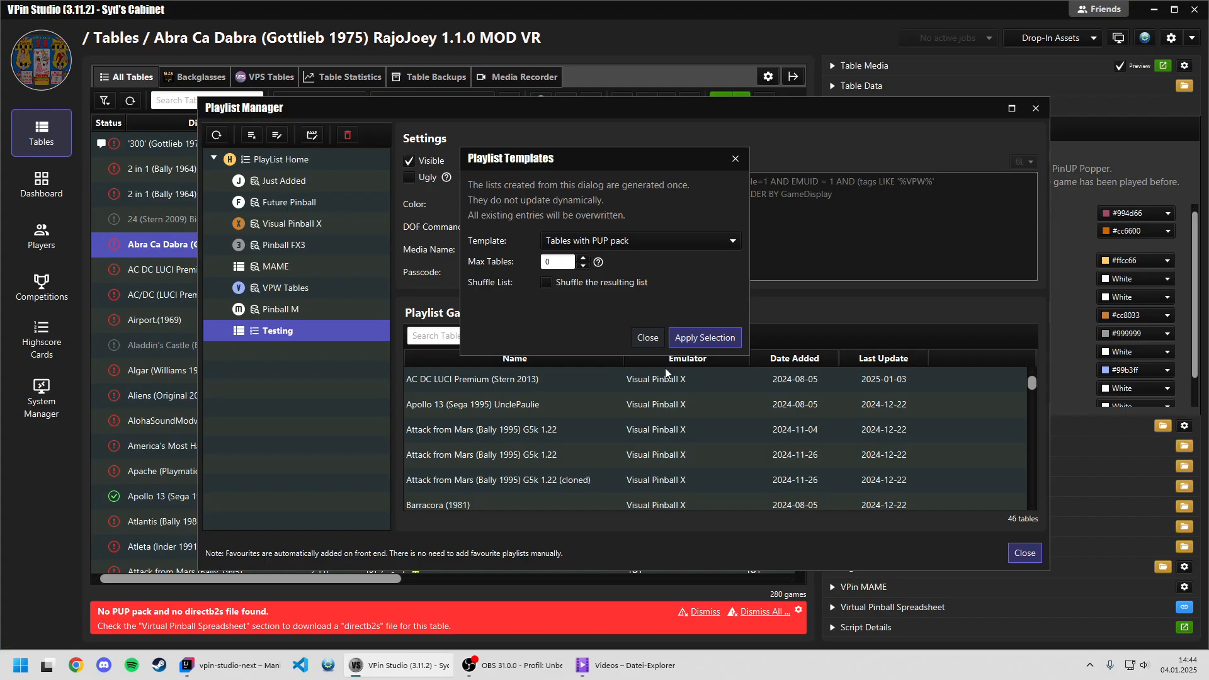
{"action": "left_click", "coordinate": [708, 337]}
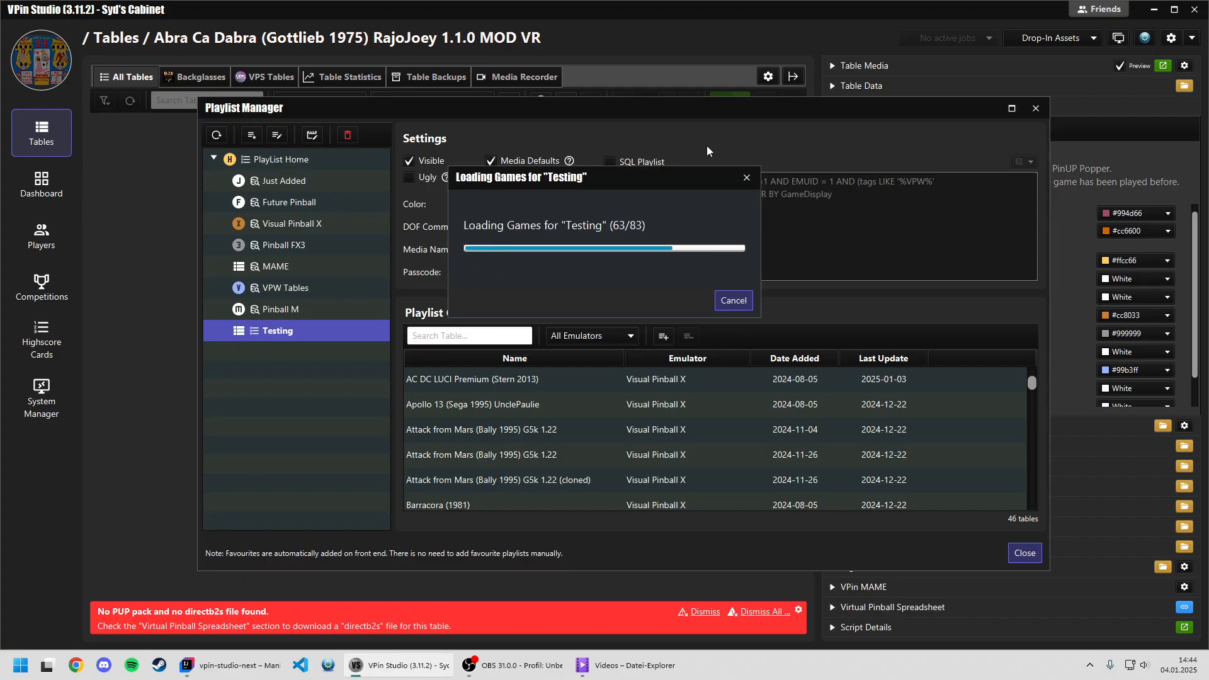
{"action": "left_click", "coordinate": [598, 408]}
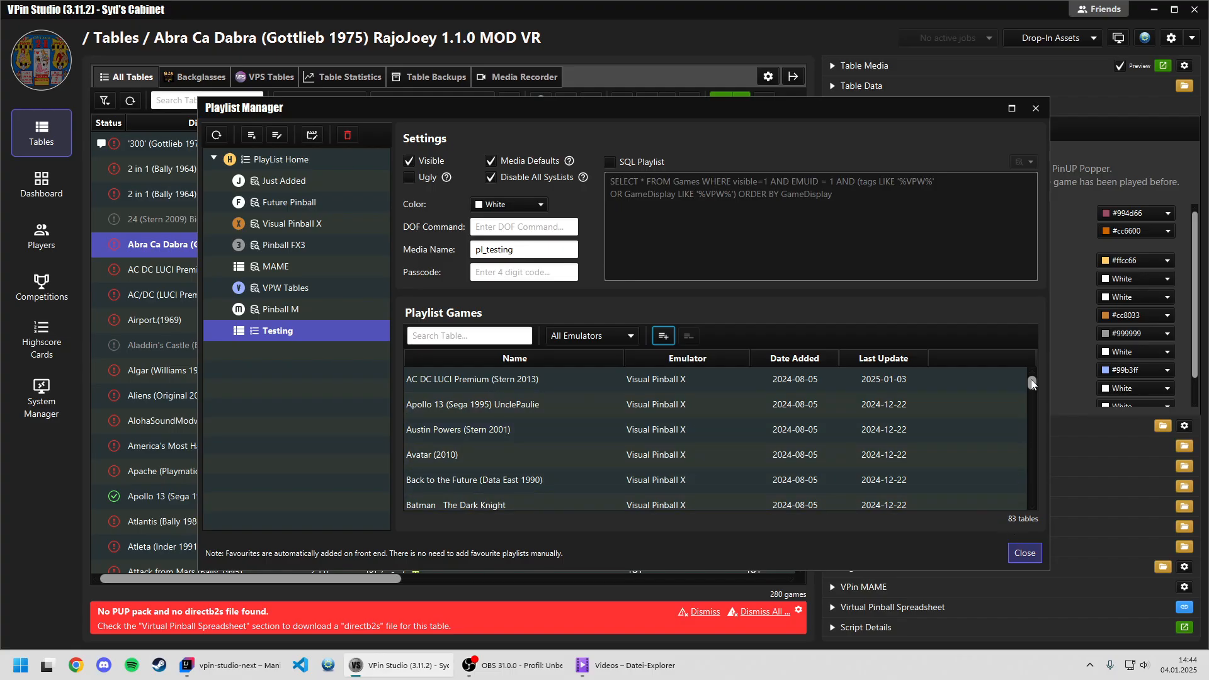
{"action": "mouse_move", "coordinate": [1032, 383]}
{"action": "left_mouse_down"}
{"action": "mouse_move", "coordinate": [1032, 394]}
{"action": "mouse_move", "coordinate": [1030, 377]}
{"action": "left_mouse_up"}
View the Testing playlist's media assets in the Asset Manager, return to the Playlist Manager and close it.
{"action": "left_click", "coordinate": [312, 140]}
{"action": "left_click_drag", "start_coordinate": [355, 54], "coordinate": [383, 83]}
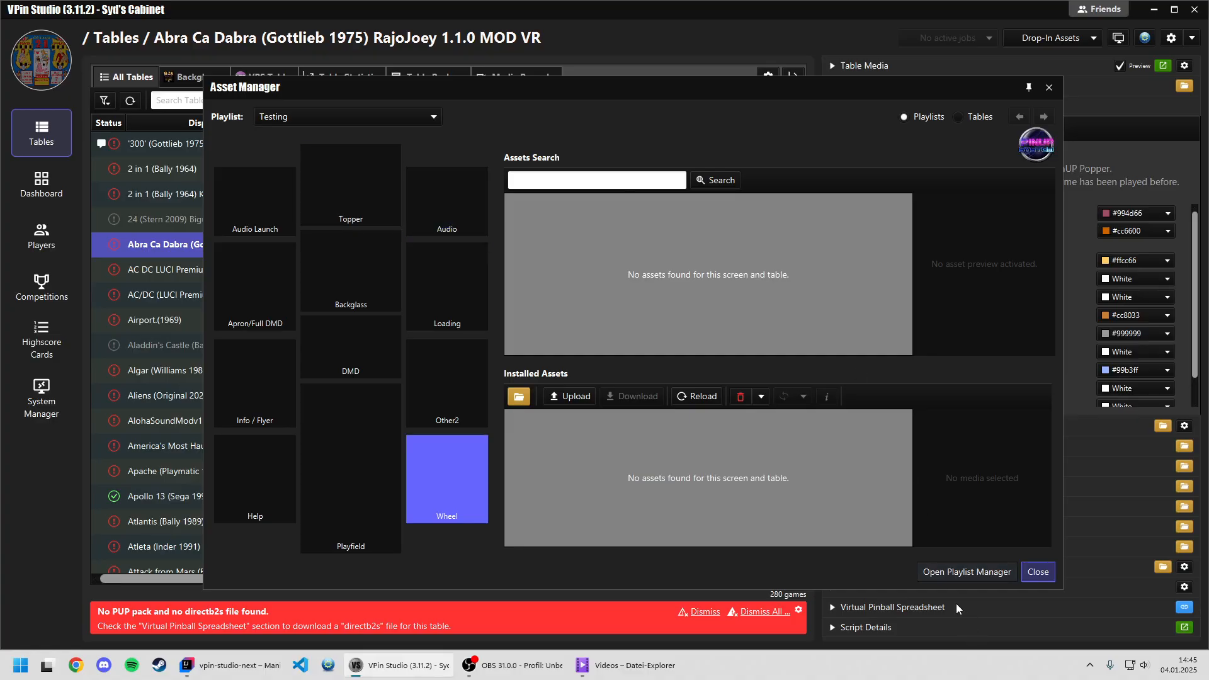
{"action": "left_click", "coordinate": [949, 571]}
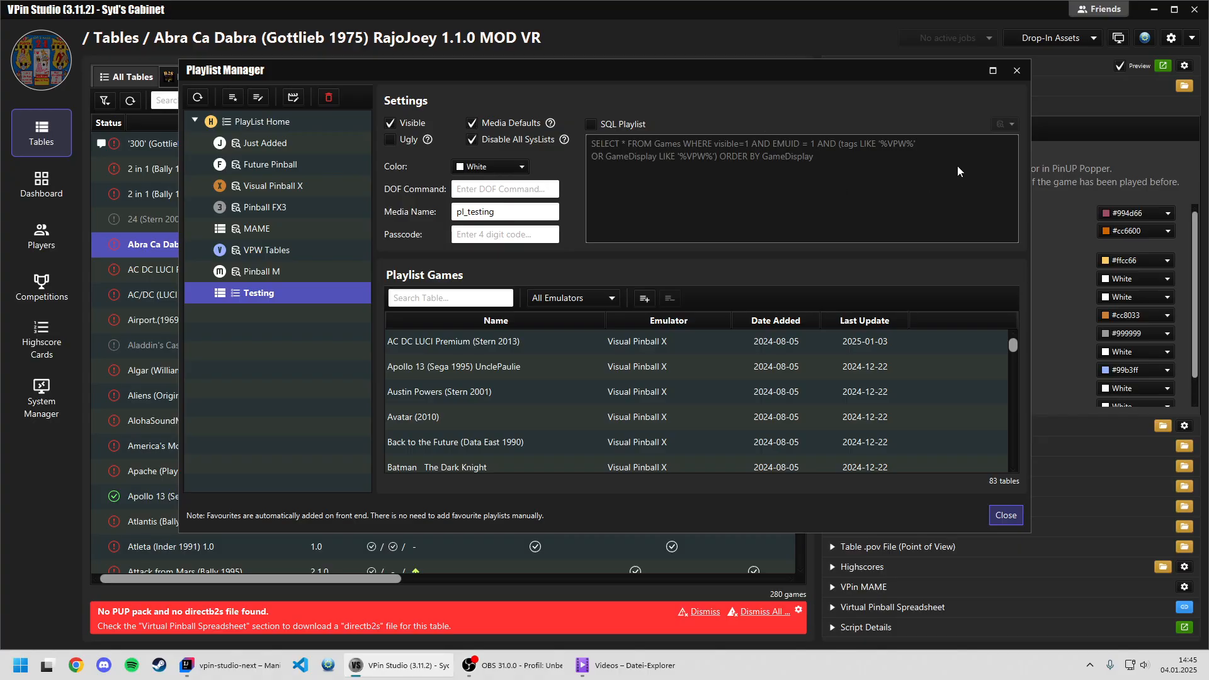
{"action": "left_click", "coordinate": [1006, 515]}
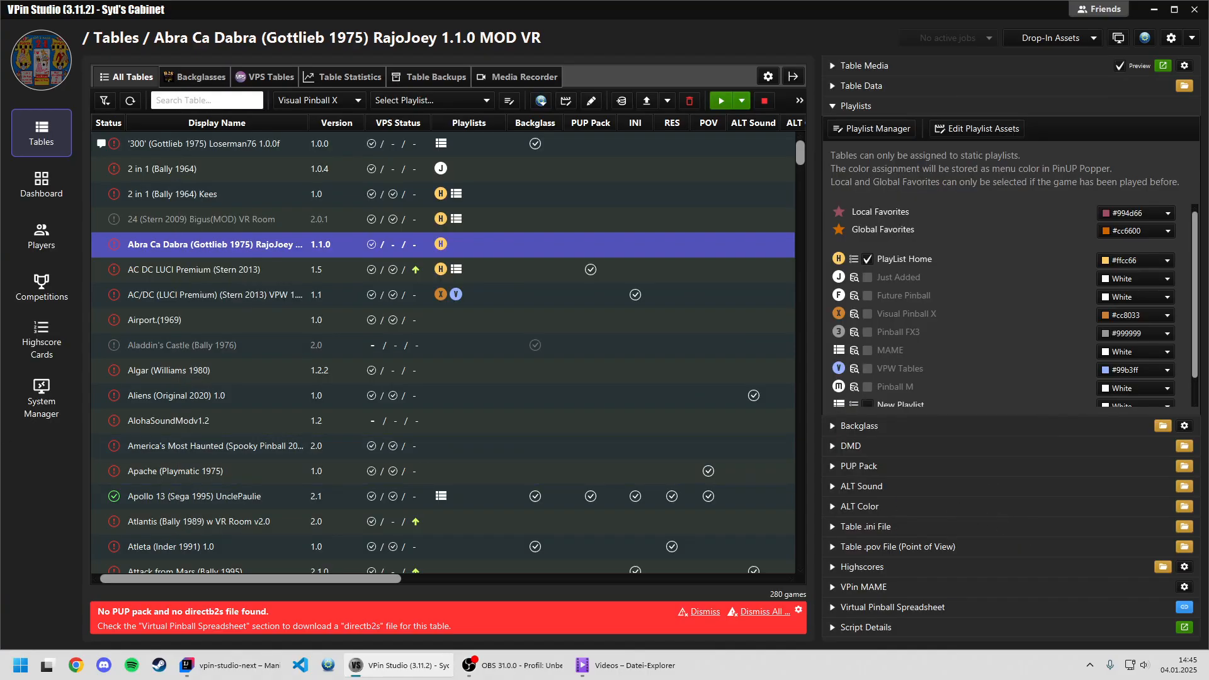